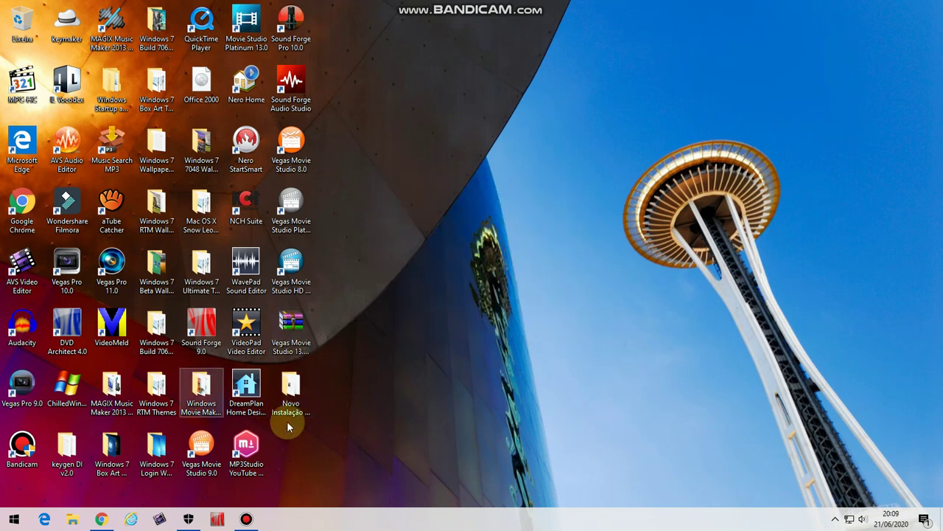
Step: Run Sony Vegas Movie Studio 13.0 Setup from the desktop folder Novo Instalação Vegas Movie Studio 13 and allow it to start
click(291, 398)
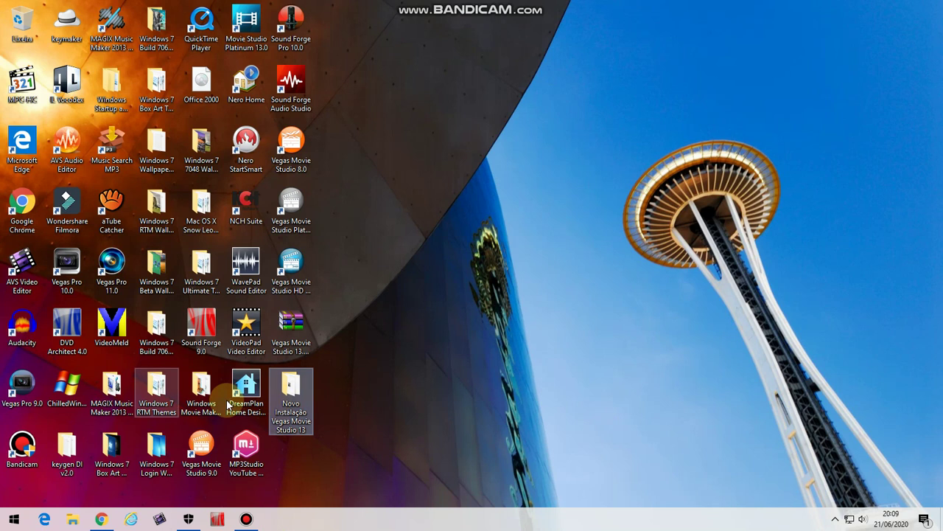
double_click(288, 394)
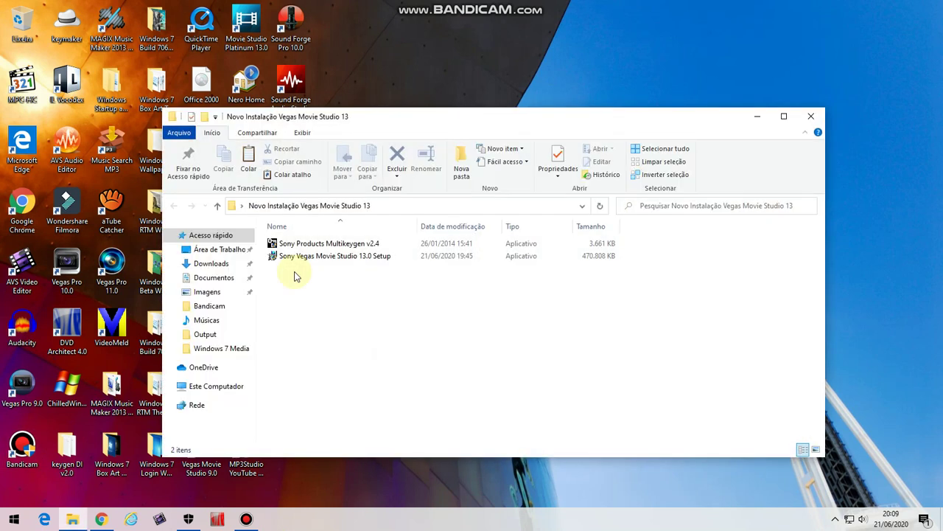
drag(386, 117, 387, 83)
double_click(337, 221)
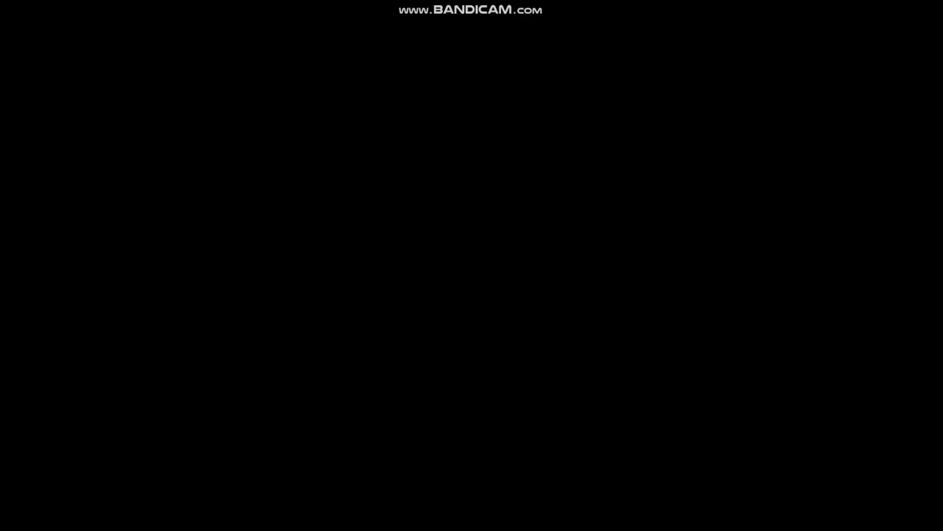
click(427, 341)
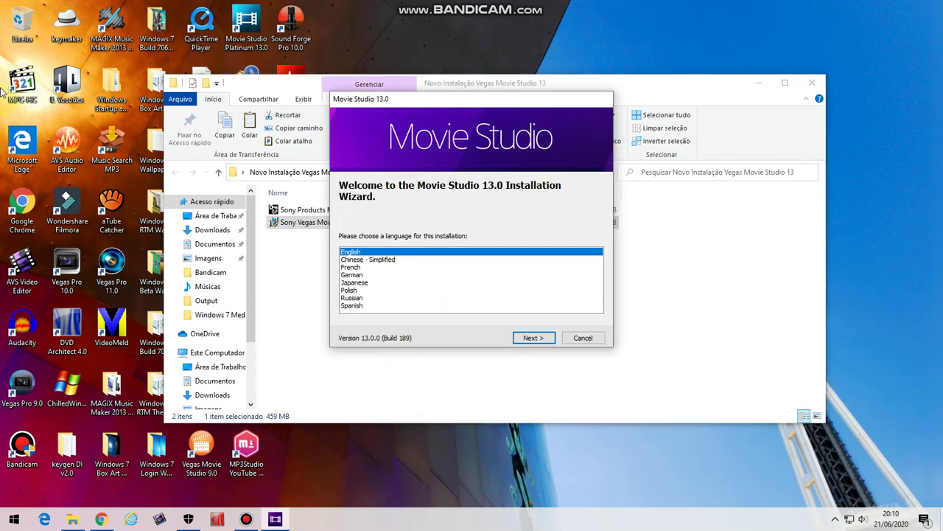
click(357, 260)
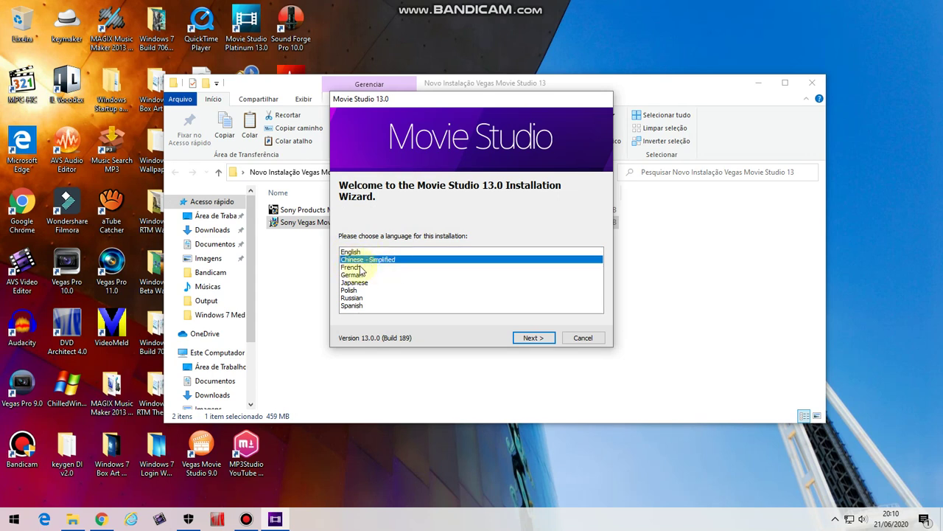
click(354, 269)
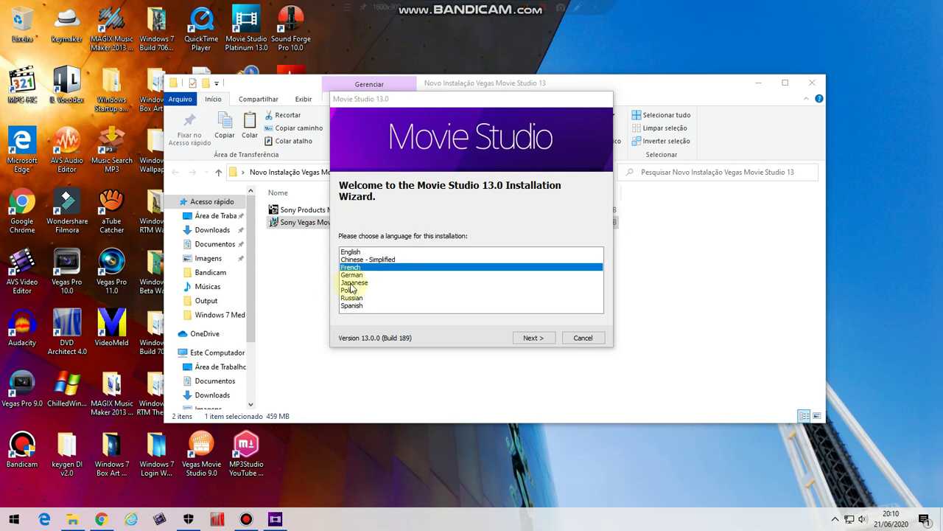
click(353, 275)
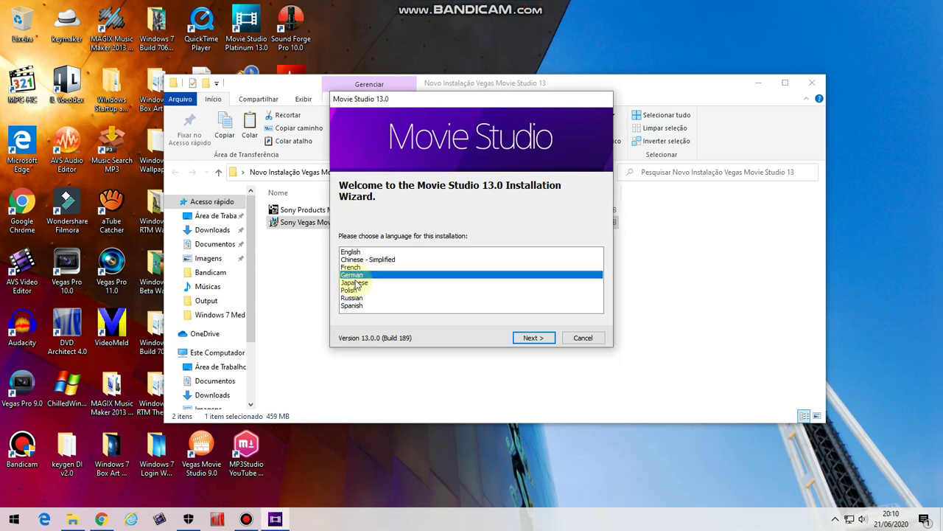
click(355, 283)
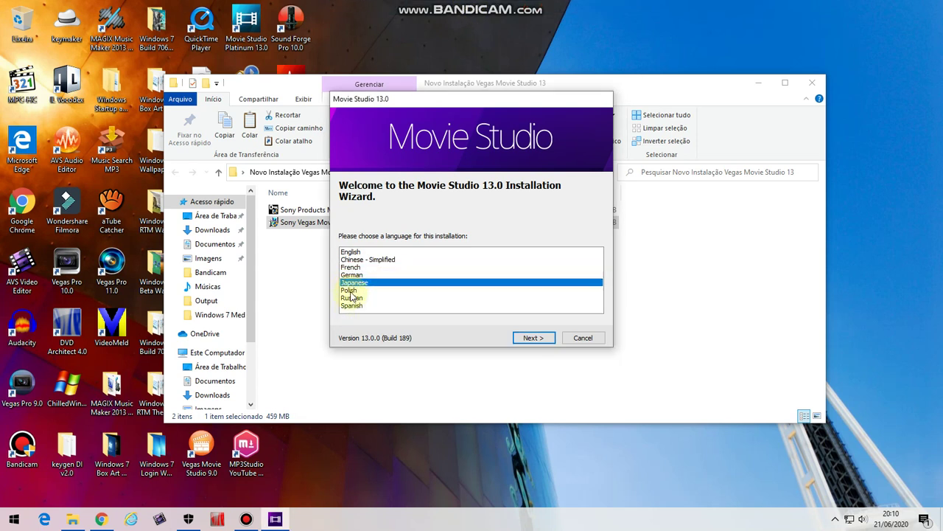
click(351, 291)
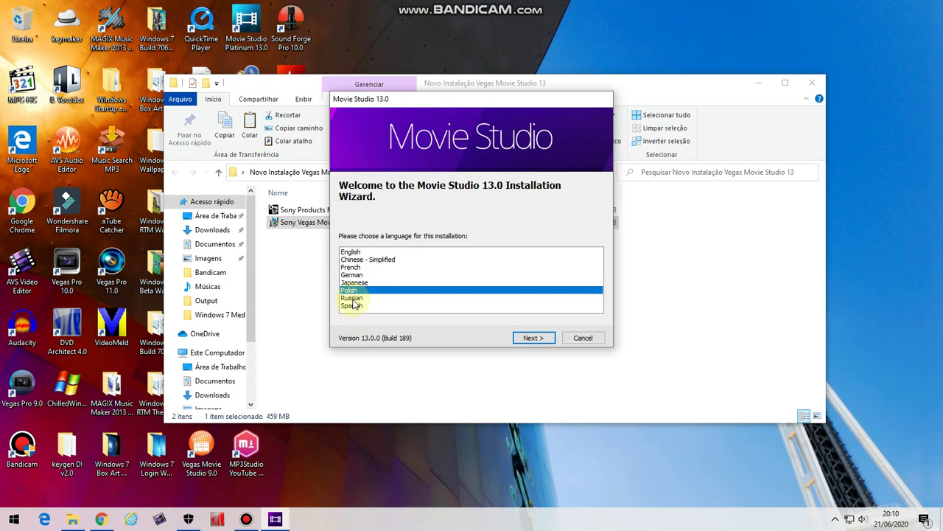
click(354, 298)
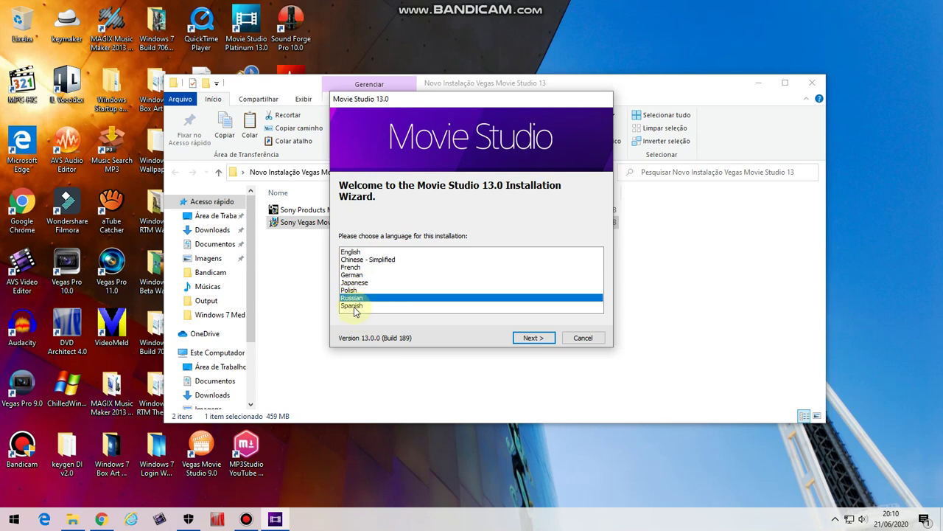
click(354, 306)
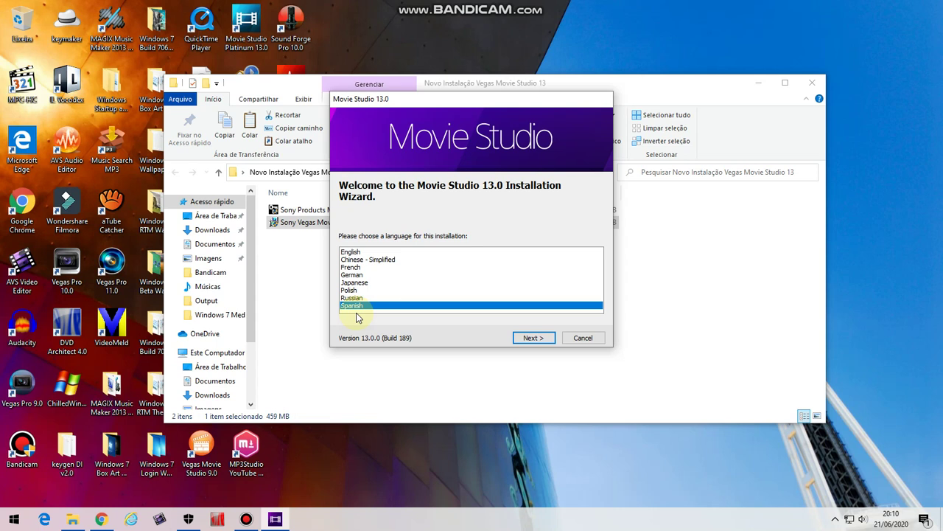
Step: Choose English as the installation language and accept the End User License Agreement and Privacy Policy
click(356, 252)
click(527, 336)
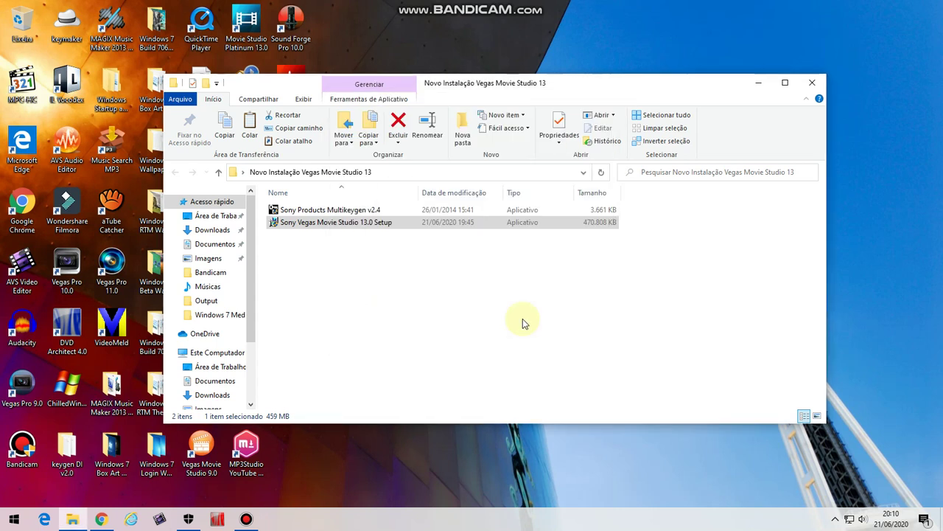
click(351, 294)
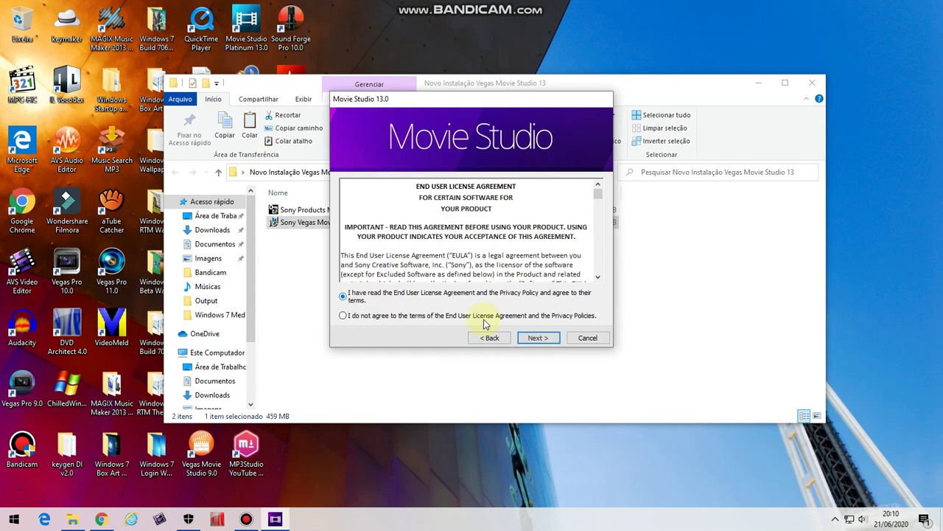
click(537, 338)
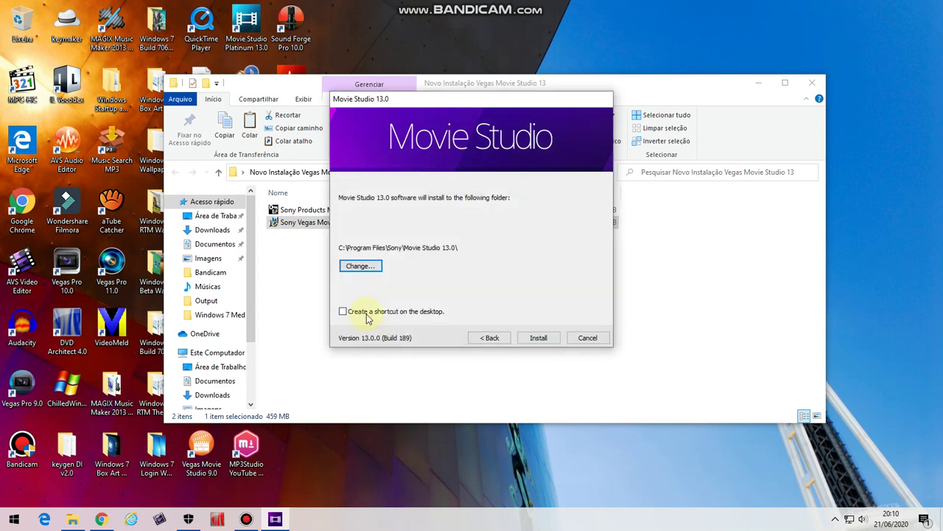
Step: Install Movie Studio 13.0 in the default folder with a desktop shortcut and finish the wizard
click(367, 312)
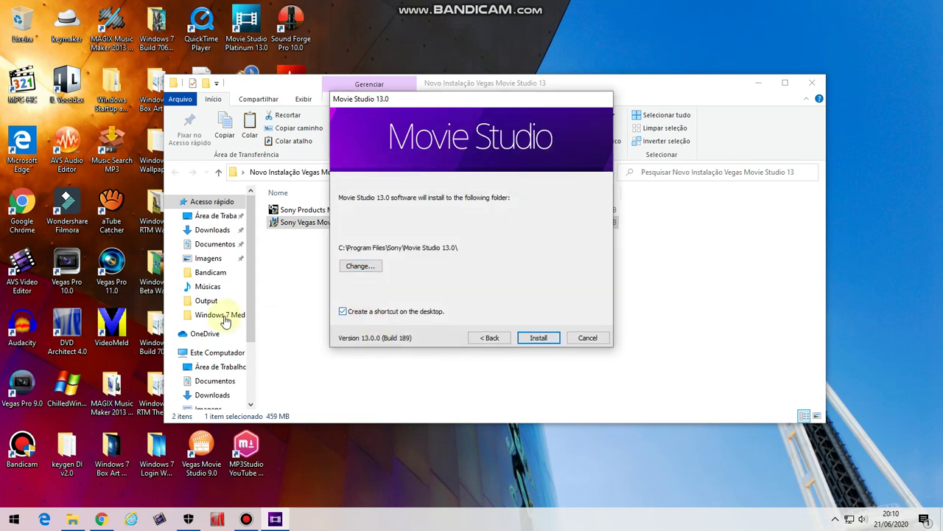
click(538, 338)
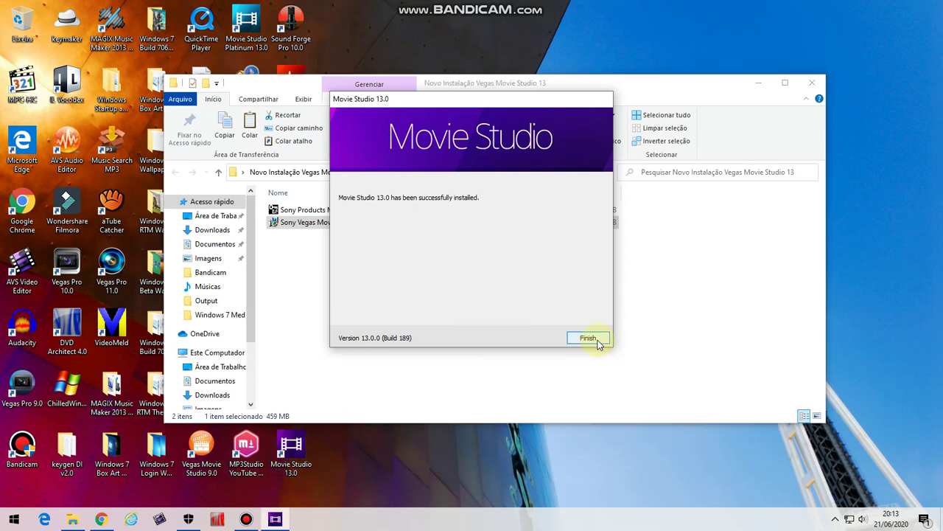
click(596, 338)
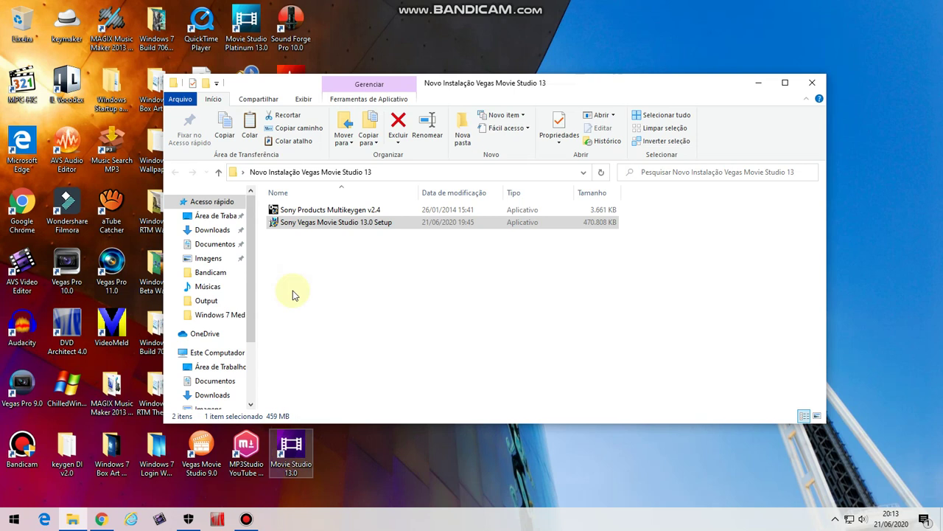
Step: Launch Sony Products Multikeygen v2.4, close the folder window and move the keygen window clear of the desktop shortcuts
click(310, 223)
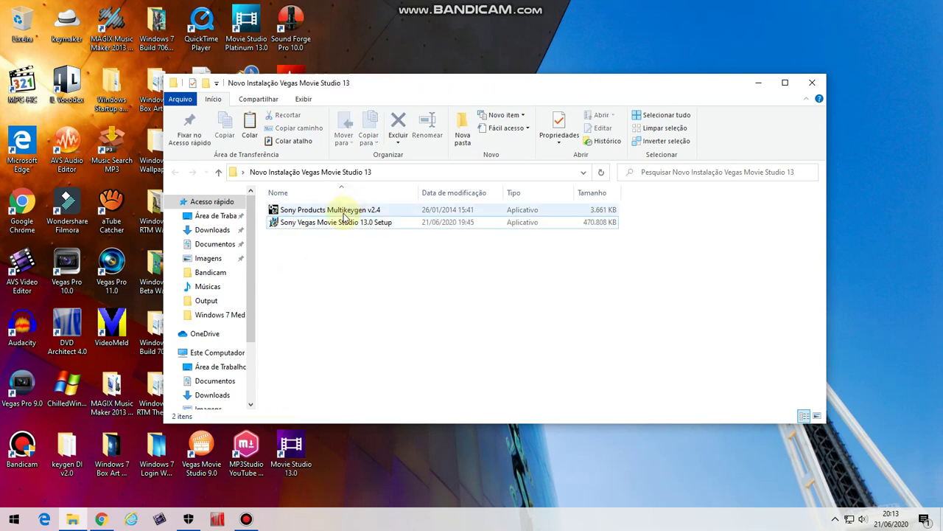
double_click(343, 215)
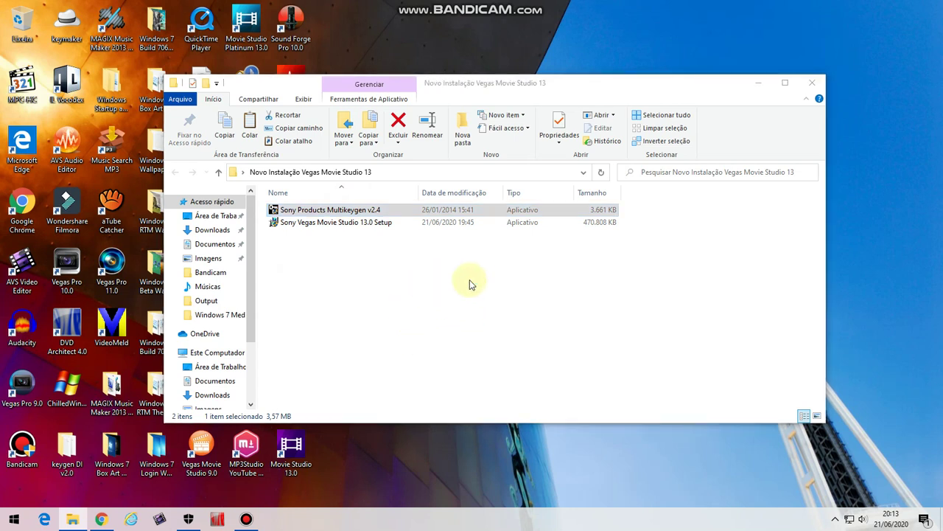
click(817, 86)
drag(420, 254, 637, 253)
Step: Set the keygen's product name to Vegas Movie Studio 13.0 (32 bit) Series
click(643, 294)
scroll(788, 317, down, 4)
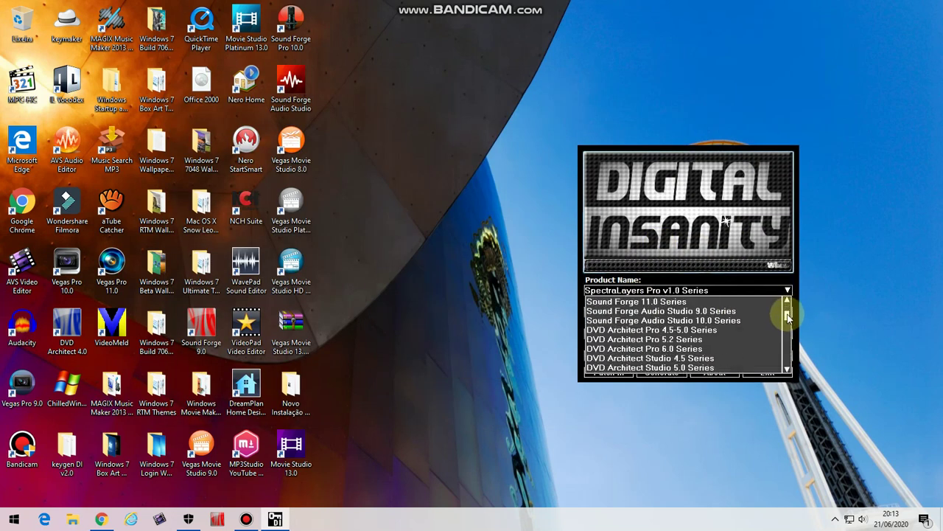
scroll(788, 333, down, 5)
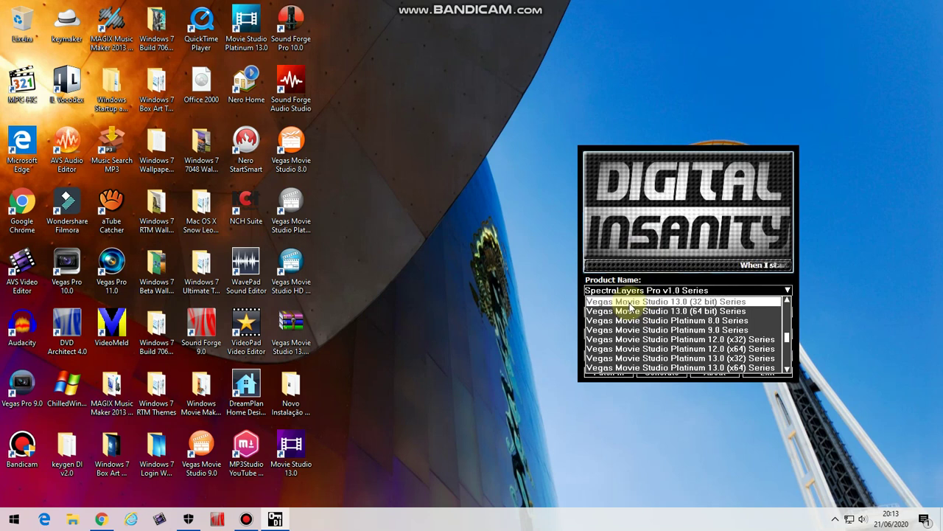
click(625, 302)
click(632, 293)
click(639, 310)
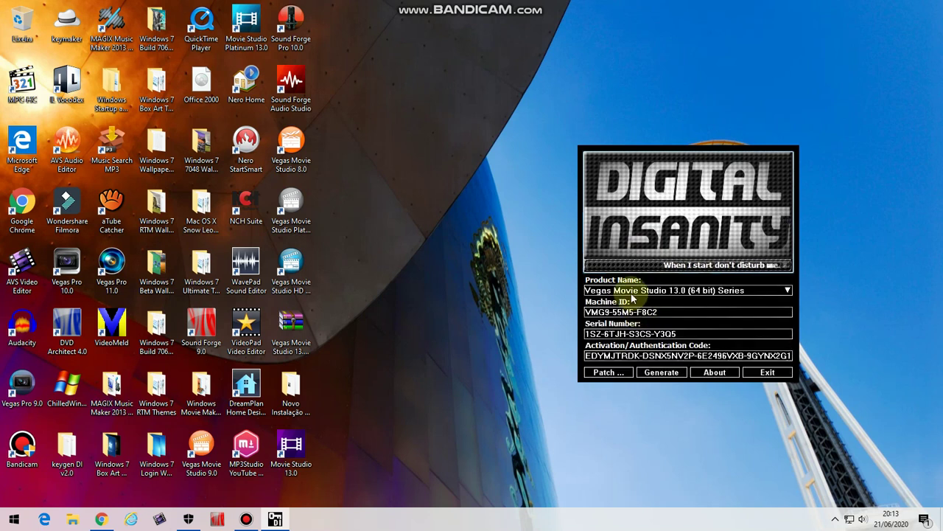
click(667, 292)
scroll(785, 333, up, 1)
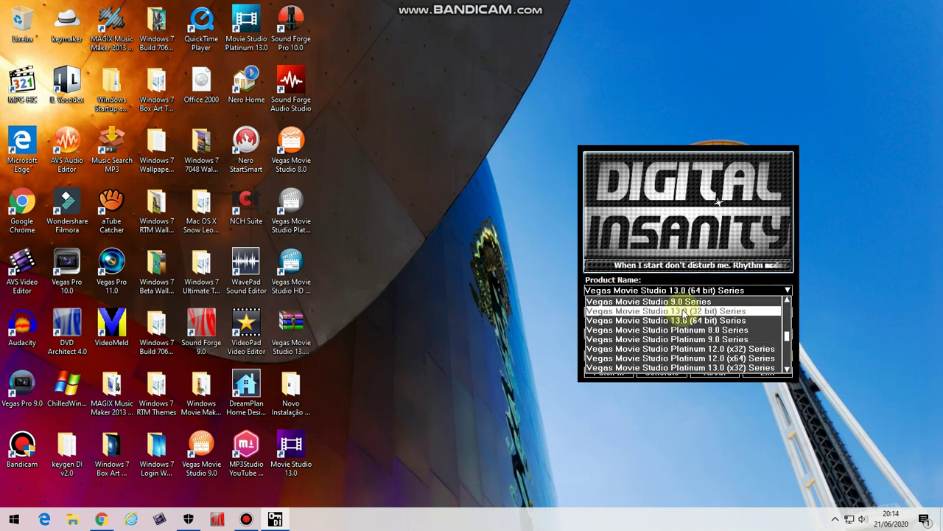
click(686, 311)
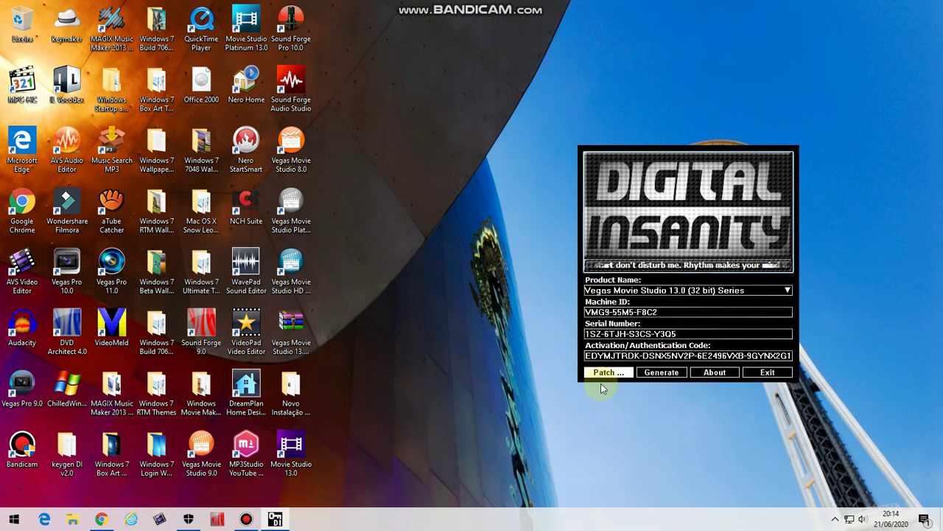
Step: Patch the installed program, selecting Program Files\Sony\Movie Studio 13.0 as the installation directory
click(594, 372)
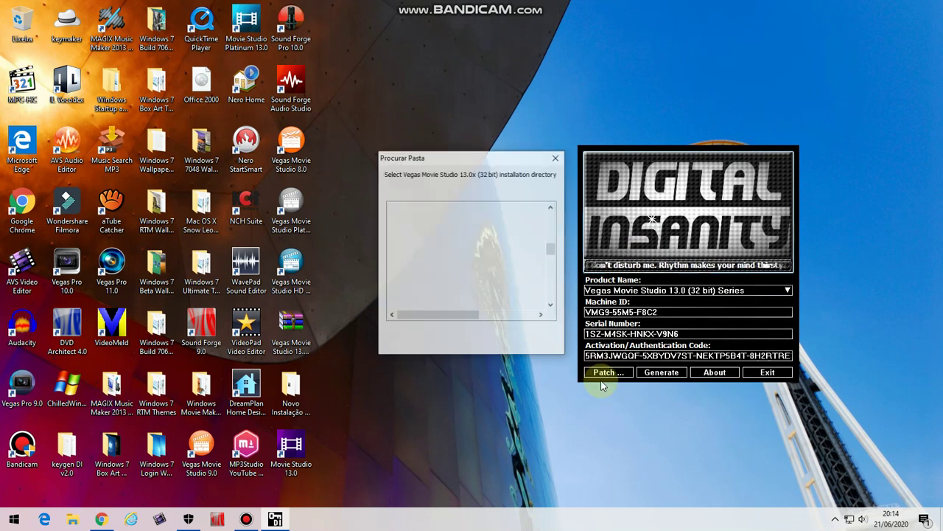
scroll(551, 236, up, 5)
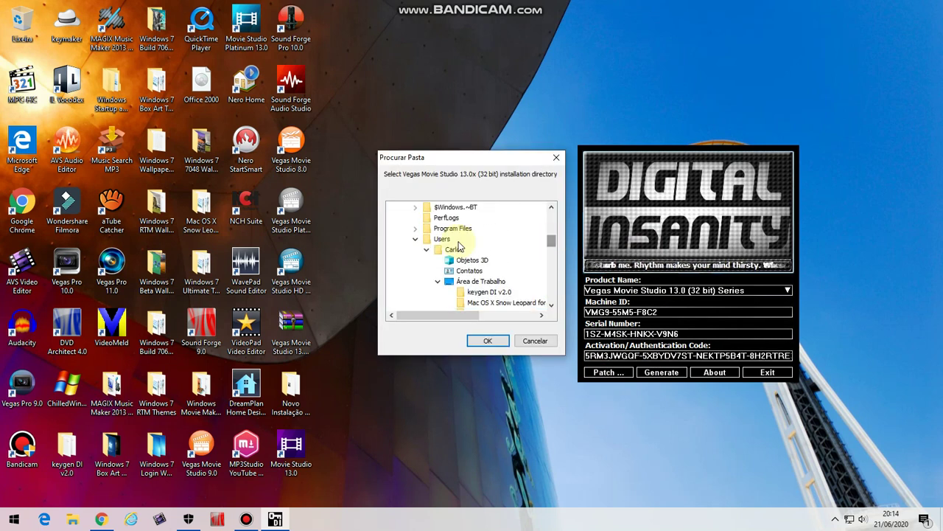
click(415, 228)
scroll(551, 243, down, 10)
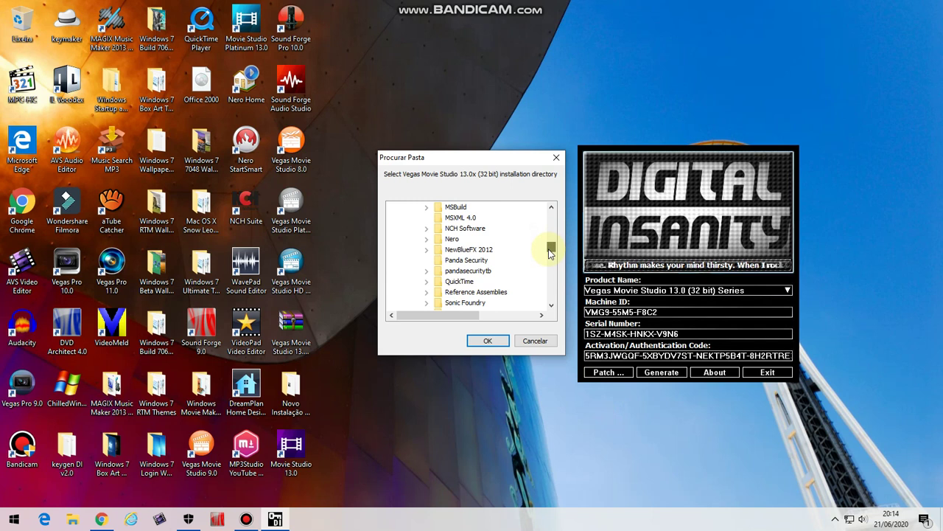
scroll(552, 251, up, 2)
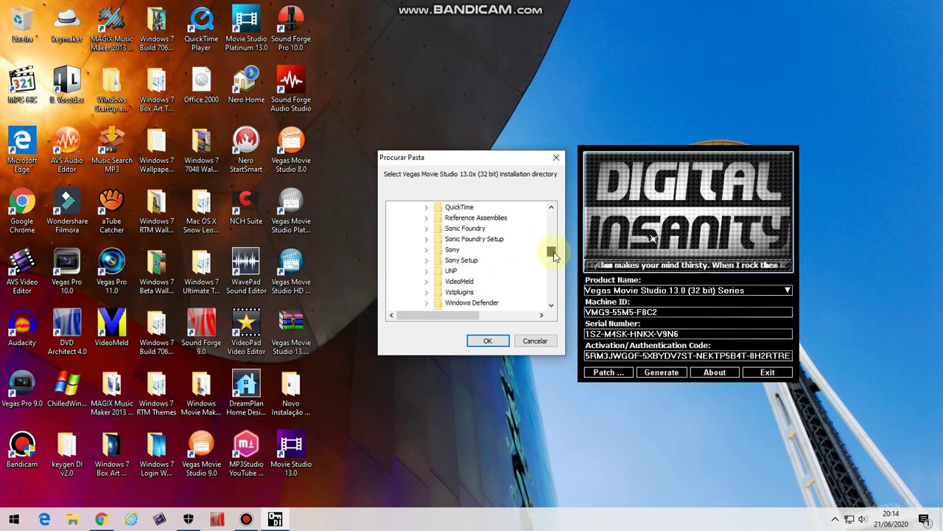
click(426, 252)
scroll(552, 247, down, 5)
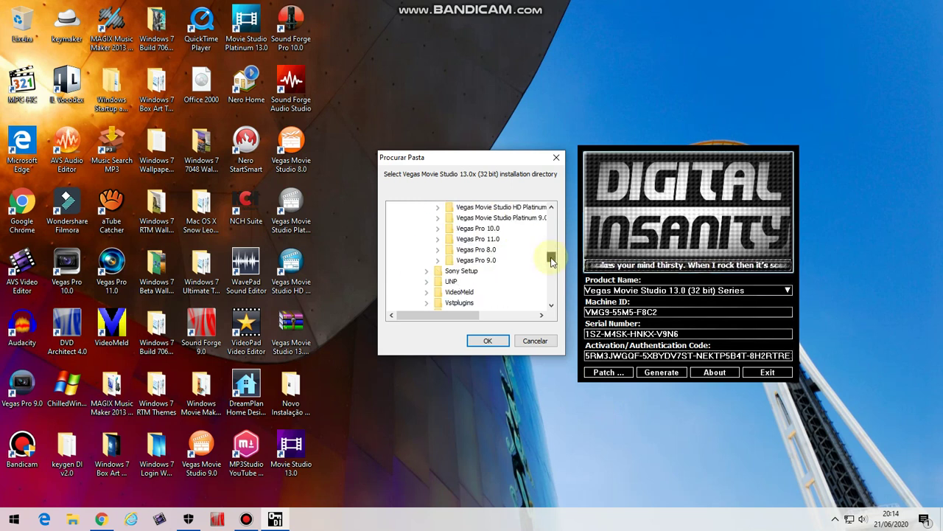
scroll(553, 255, up, 4)
scroll(552, 256, down, 1)
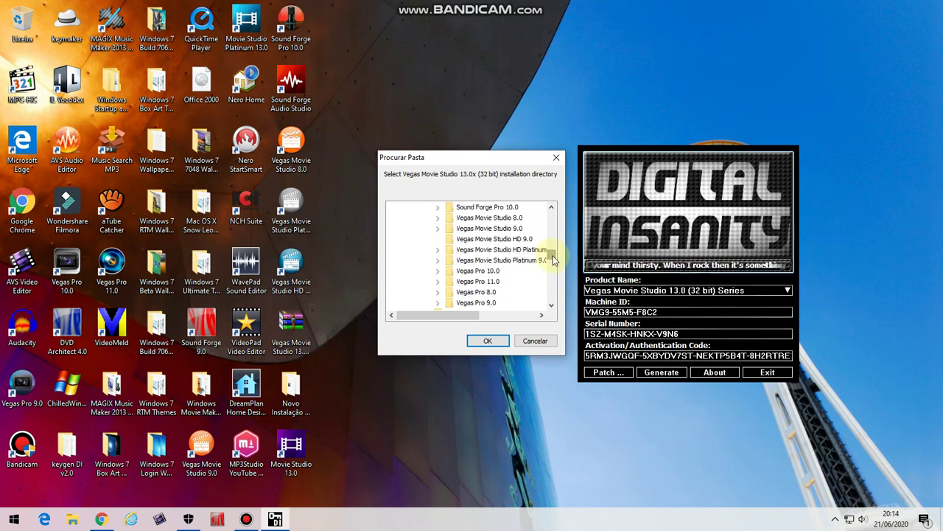
scroll(552, 257, up, 3)
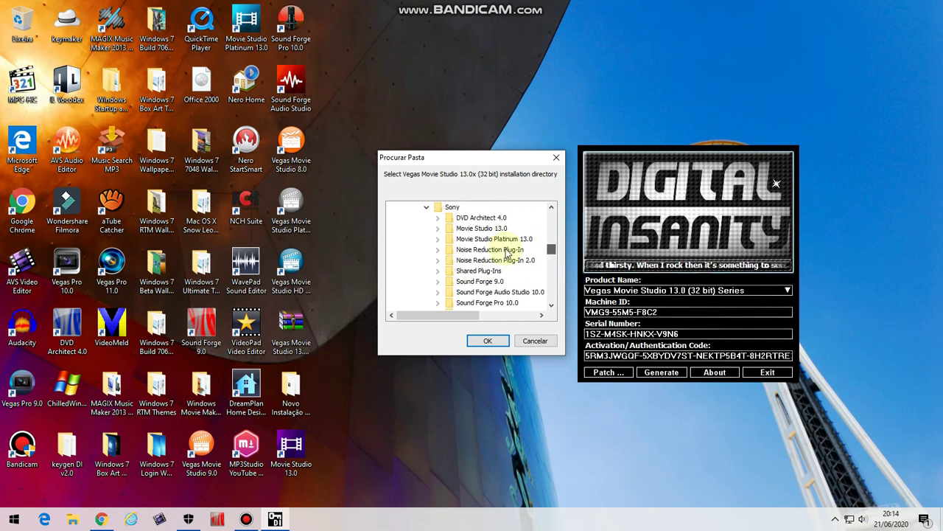
click(476, 229)
click(486, 341)
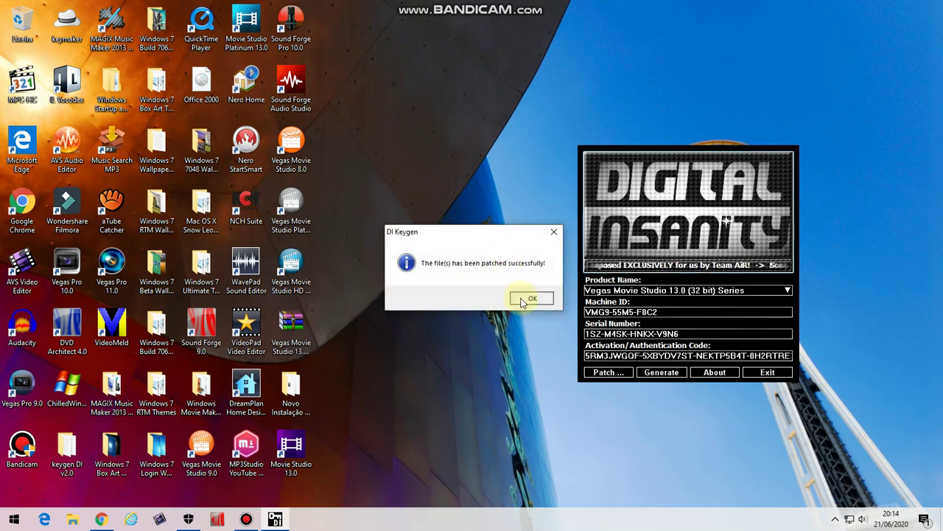
click(532, 298)
Step: Start Movie Studio 13.0 from its desktop shortcut and continue its registration to the serial number page
double_click(294, 451)
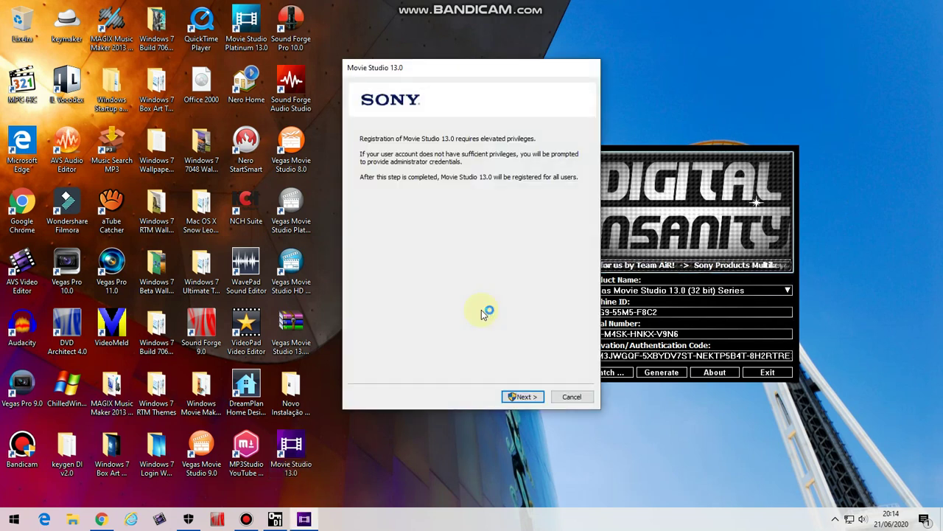
click(523, 398)
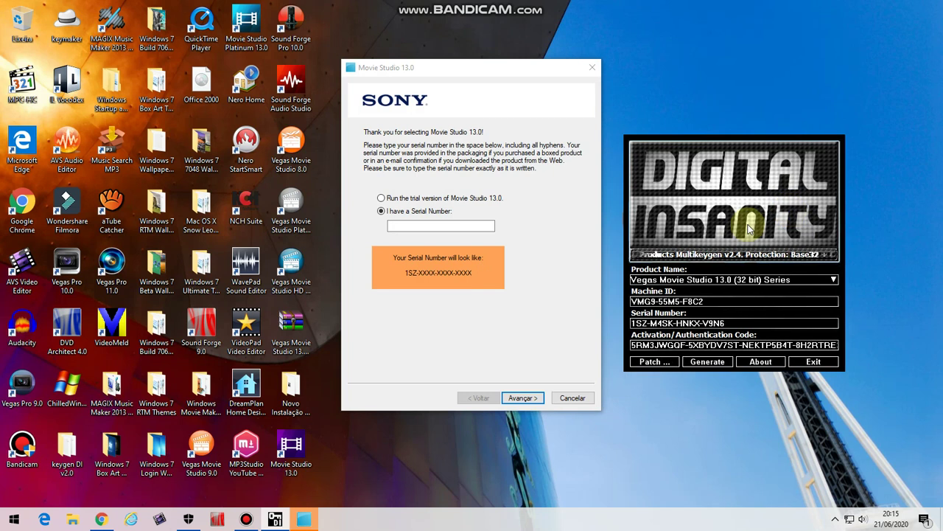
Step: Copy the generated serial number from the keygen into the registration's serial number field and continue
drag(766, 322, 665, 322)
right_click(706, 324)
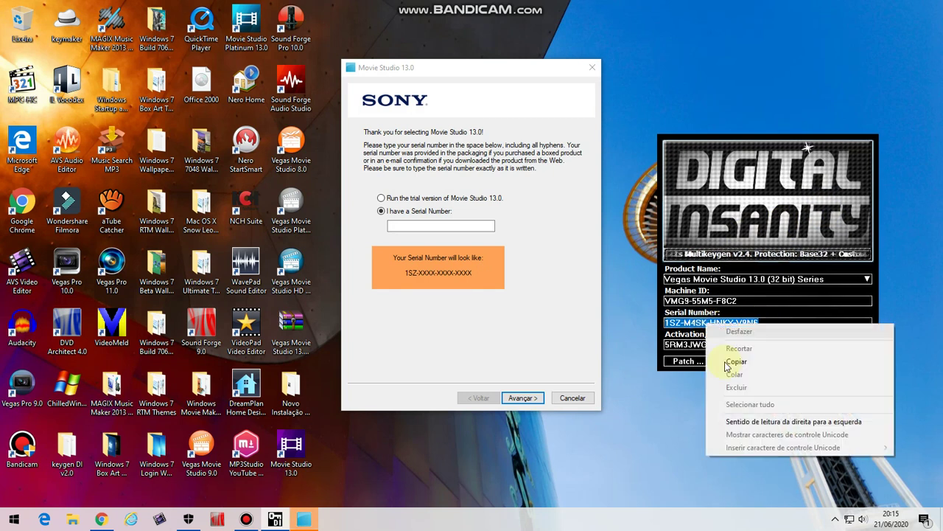
click(737, 362)
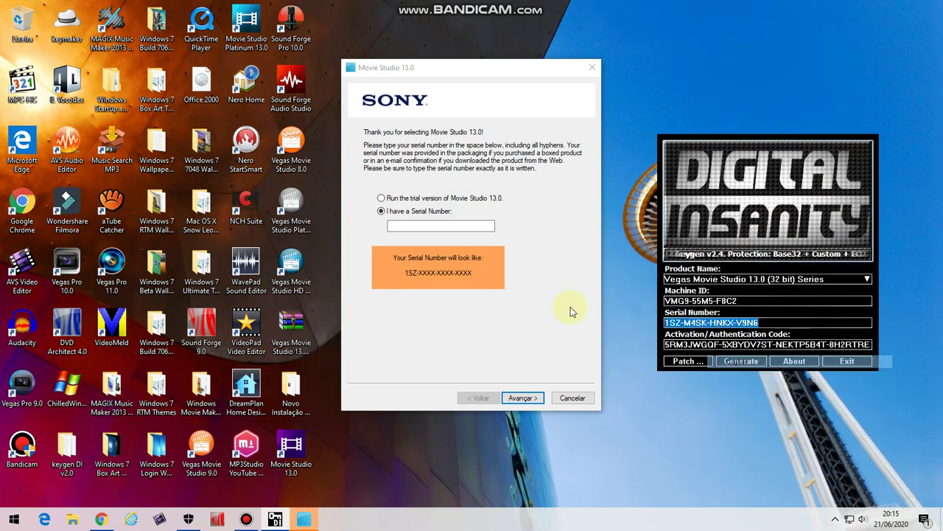
right_click(443, 227)
click(466, 275)
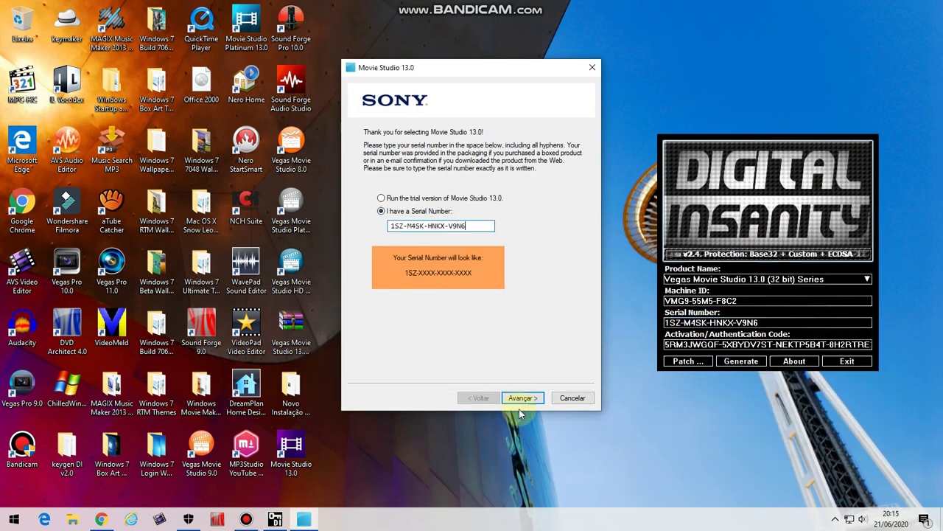
click(521, 398)
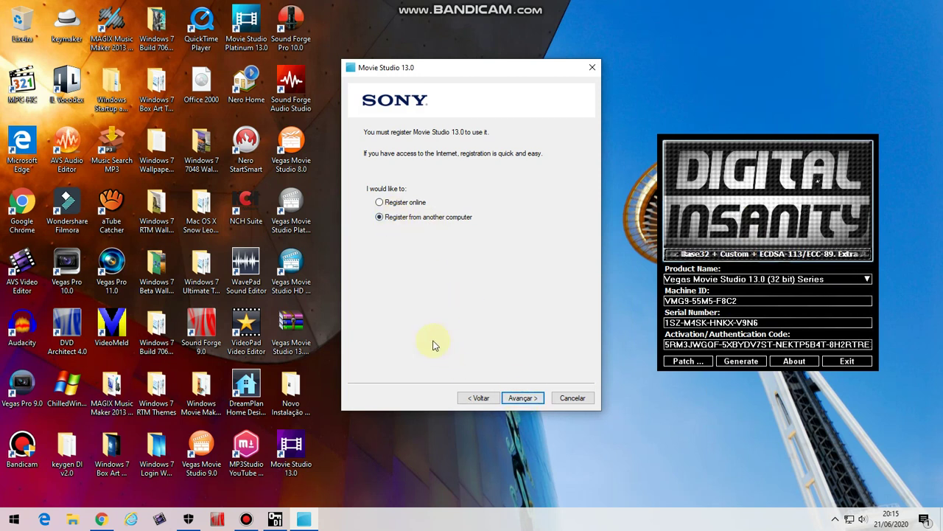
Step: Continue with registration from another computer and accept the Privacy Policy terms on the registration information page
click(521, 398)
click(521, 398)
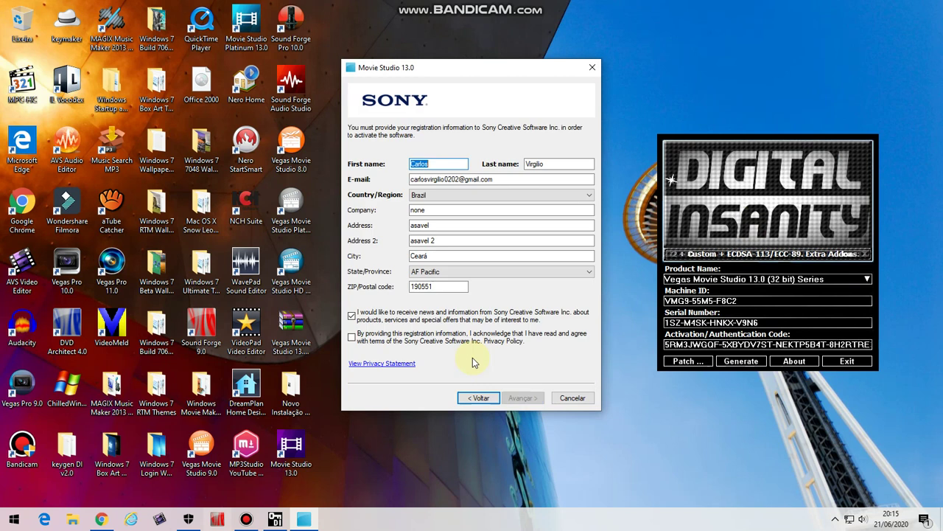
click(352, 336)
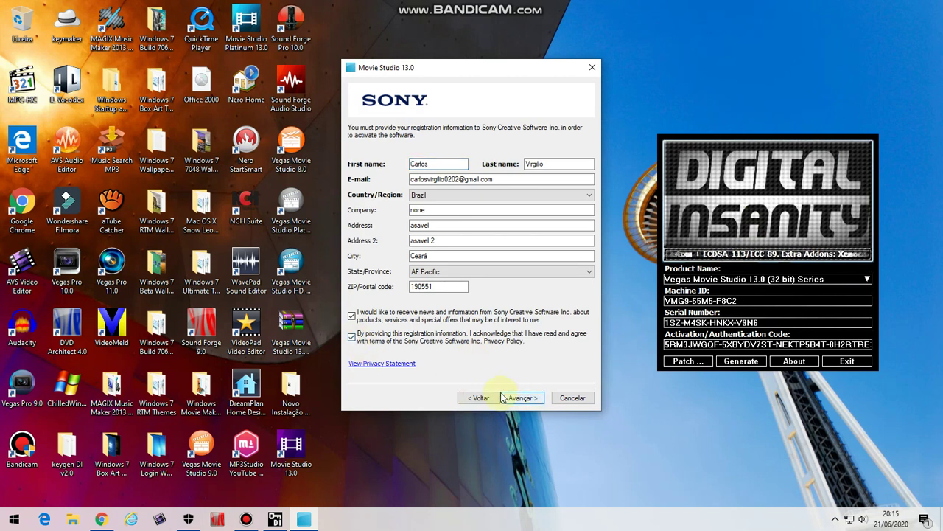
Step: Save the registration file as Register Movie Studio in Documents and continue to the authentication code page
click(522, 398)
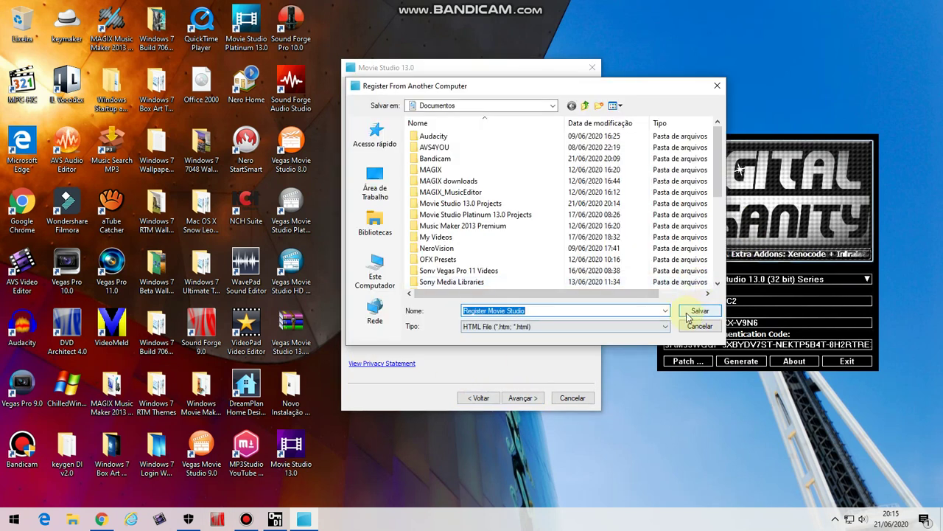
click(708, 315)
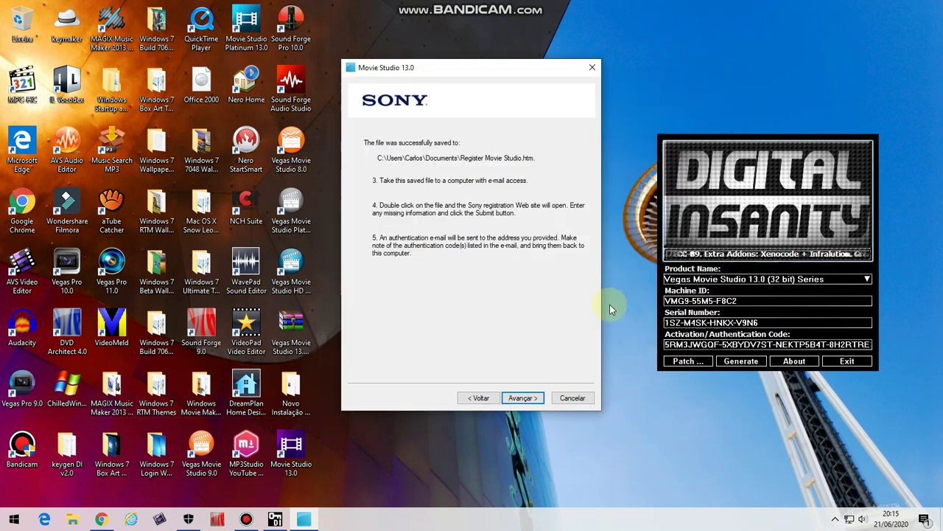
click(524, 399)
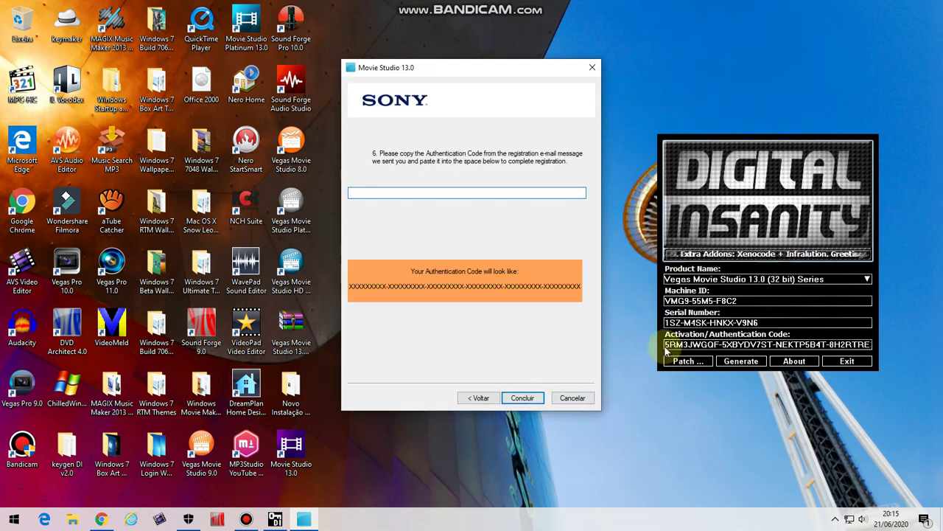
Step: Copy the keygen's activation code into the authentication code field, finish the registration and exit the keygen
drag(665, 344, 871, 344)
right_click(871, 344)
click(815, 382)
right_click(394, 193)
click(414, 243)
click(522, 398)
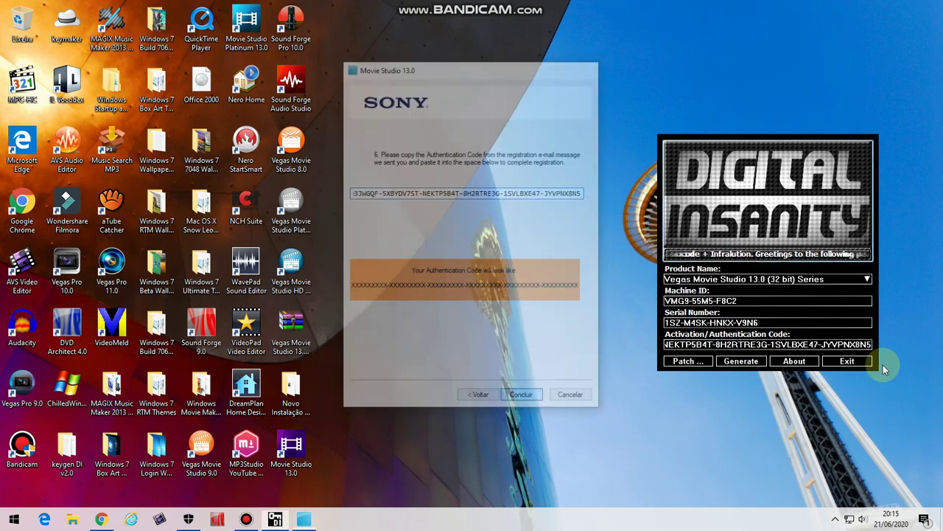
click(848, 361)
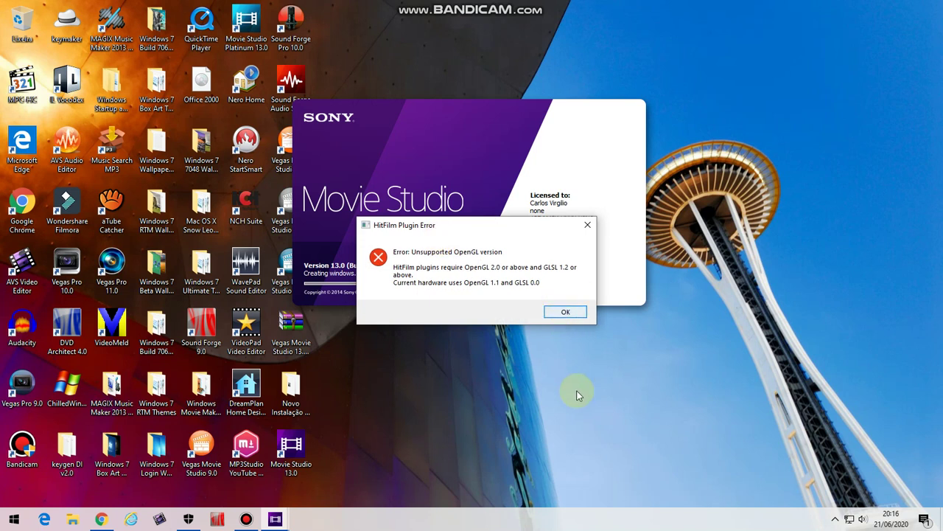
Step: Dismiss the HitFilm plugin error, the Welcome window, the Sony Net Notify window and the help callouts to reach the clear workspace
click(563, 312)
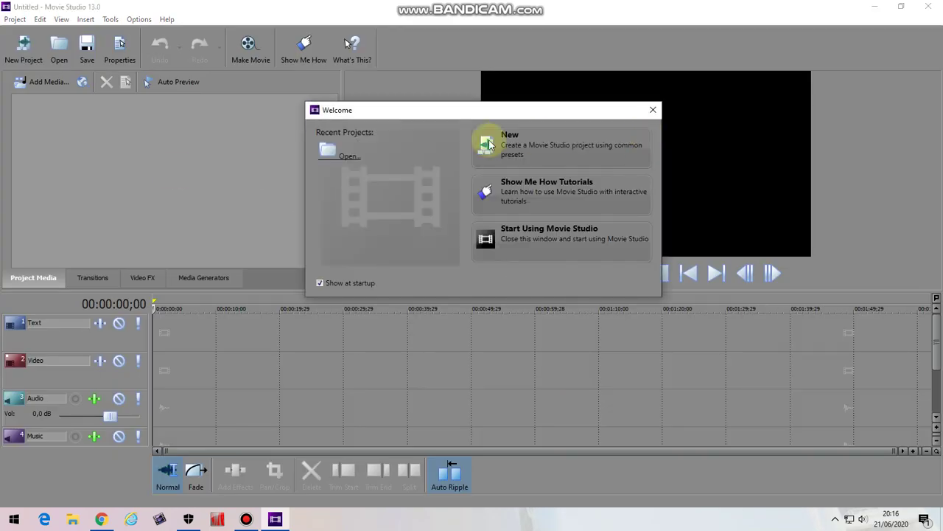
click(516, 245)
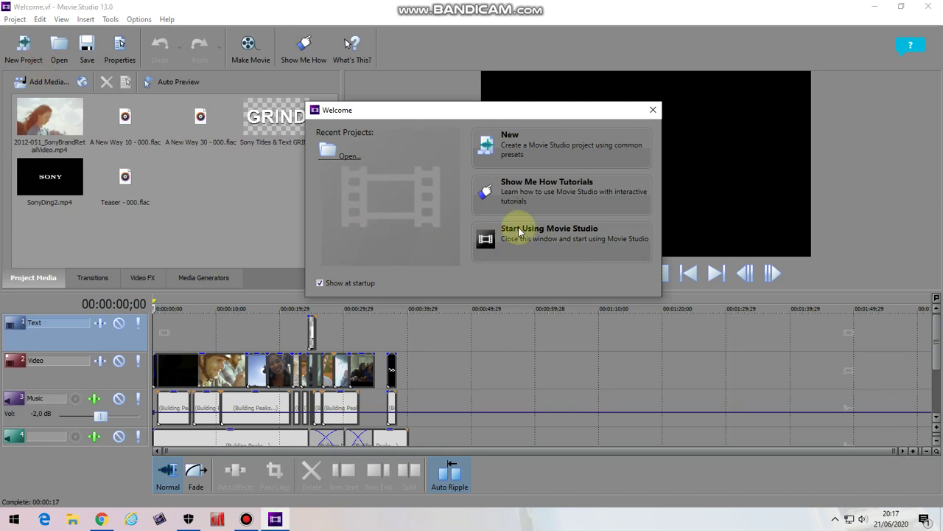
click(480, 247)
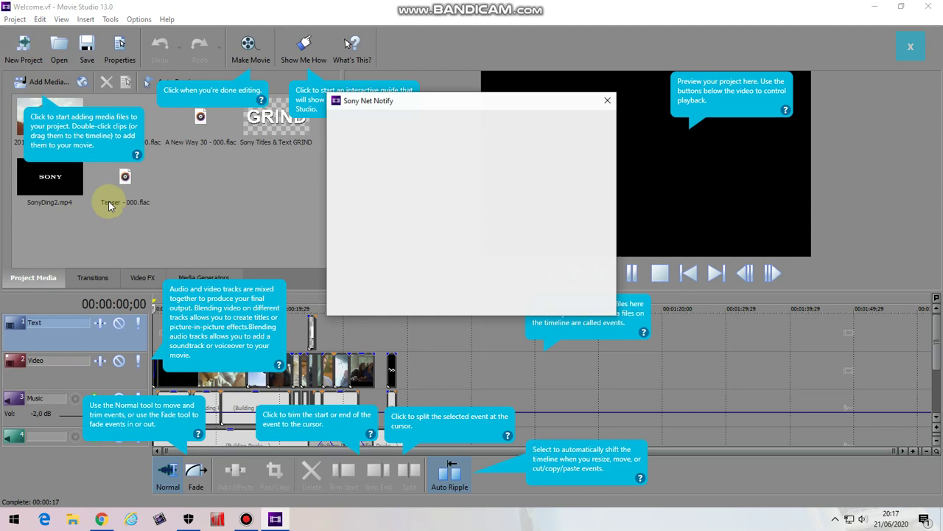
click(608, 100)
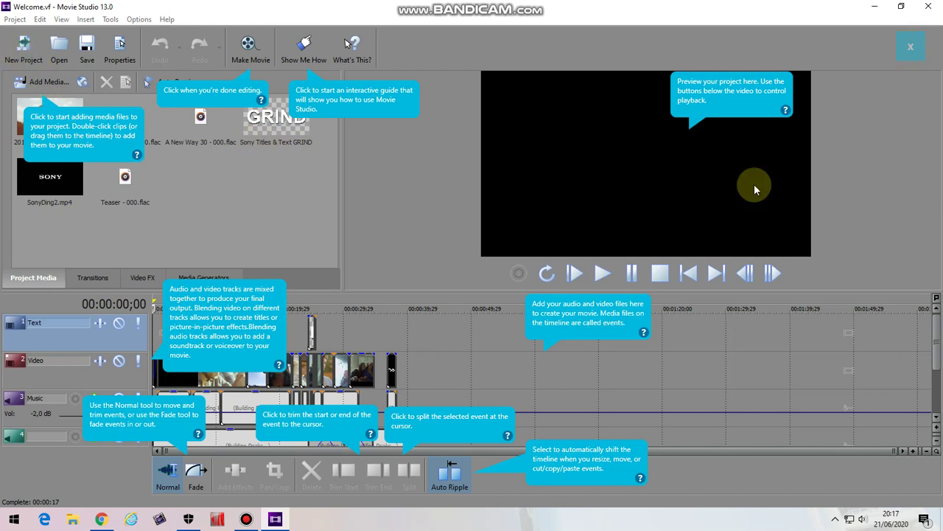
click(910, 46)
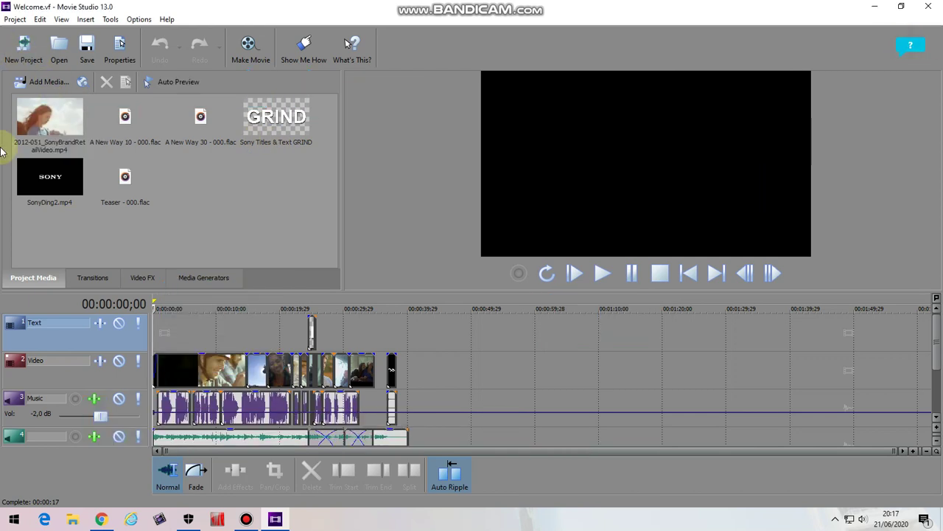
Step: Create a new unnamed project using the AVCHD 1920x1080-60i preset
click(18, 45)
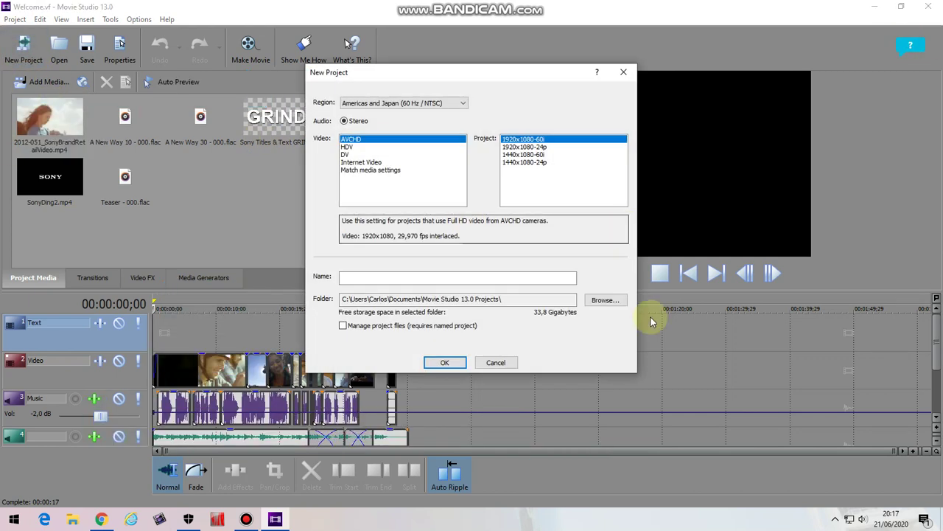
click(447, 362)
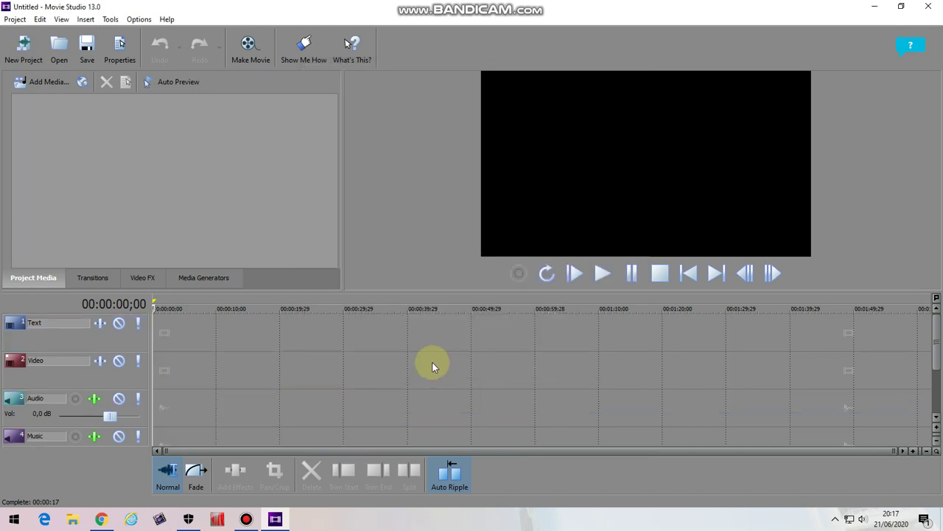